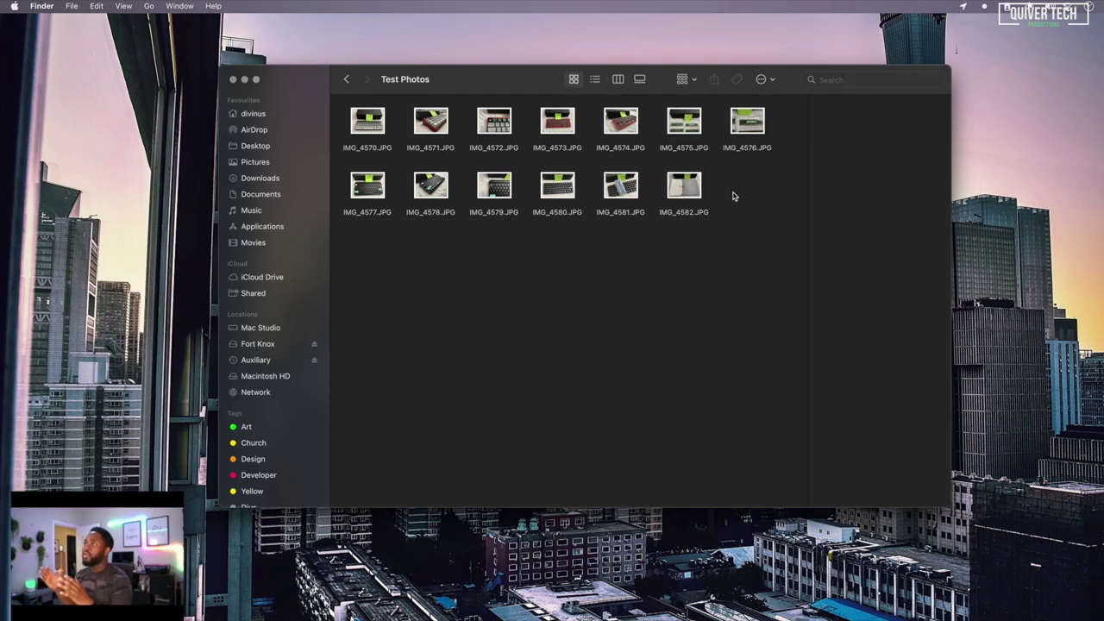
Step: Select all thirteen photos and open the batch Rename dialog for them
{"action": "left_click_drag", "start_coordinate": [742, 221], "coordinate": [379, 114]}
{"action": "right_click", "coordinate": [369, 124]}
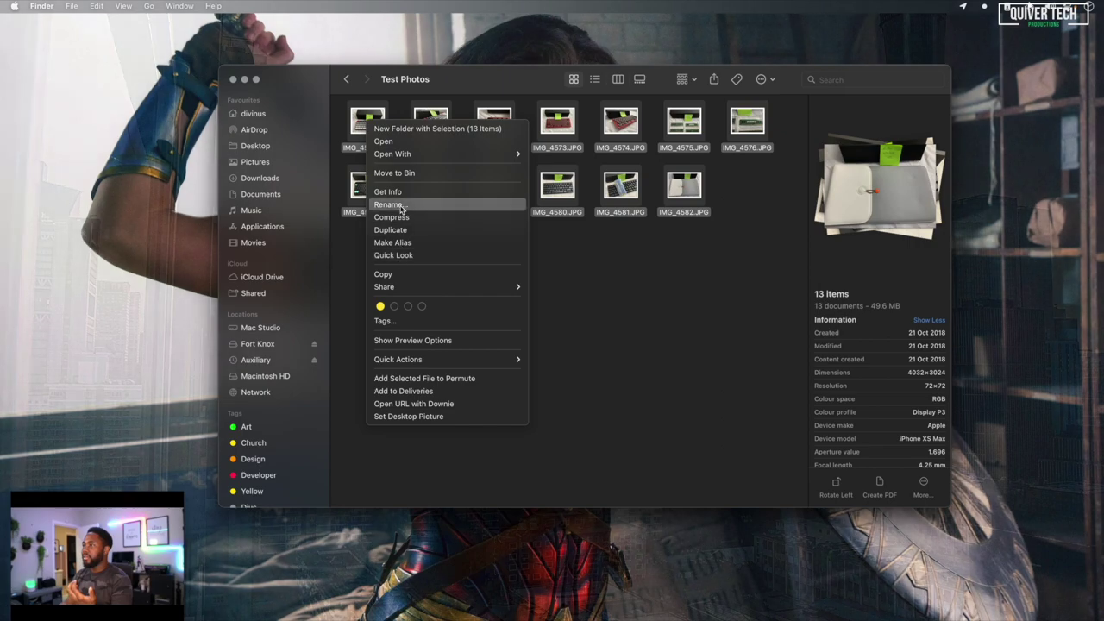
{"action": "left_click", "coordinate": [400, 206]}
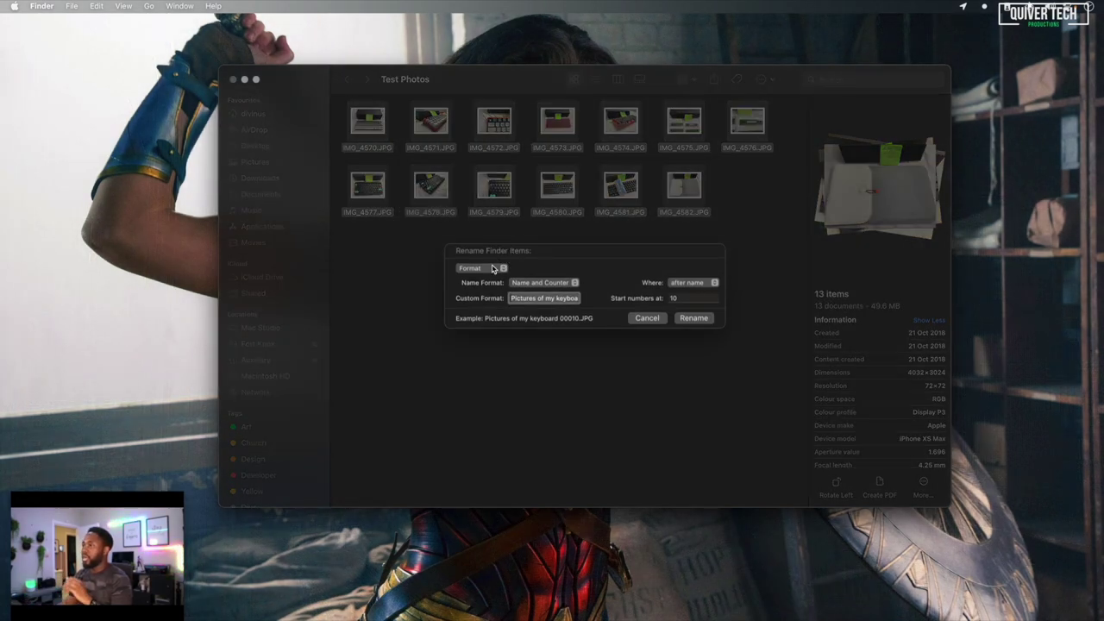
Step: Switch the rename mode to Replace Text, finding IMG, and select the replacement text
{"action": "left_click", "coordinate": [491, 270]}
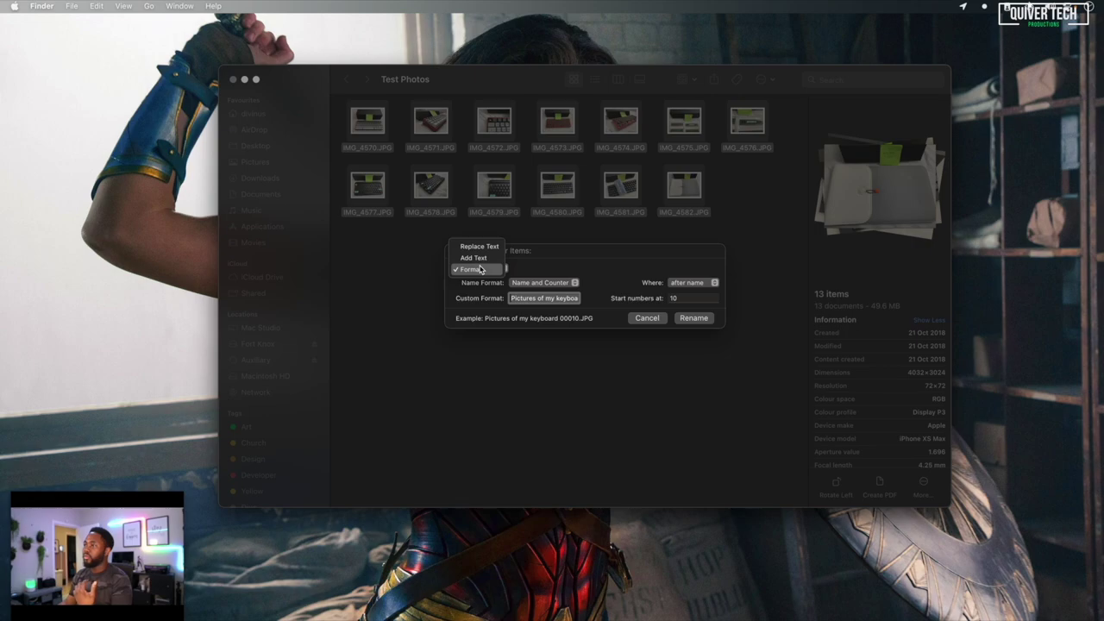
{"action": "left_click", "coordinate": [501, 248]}
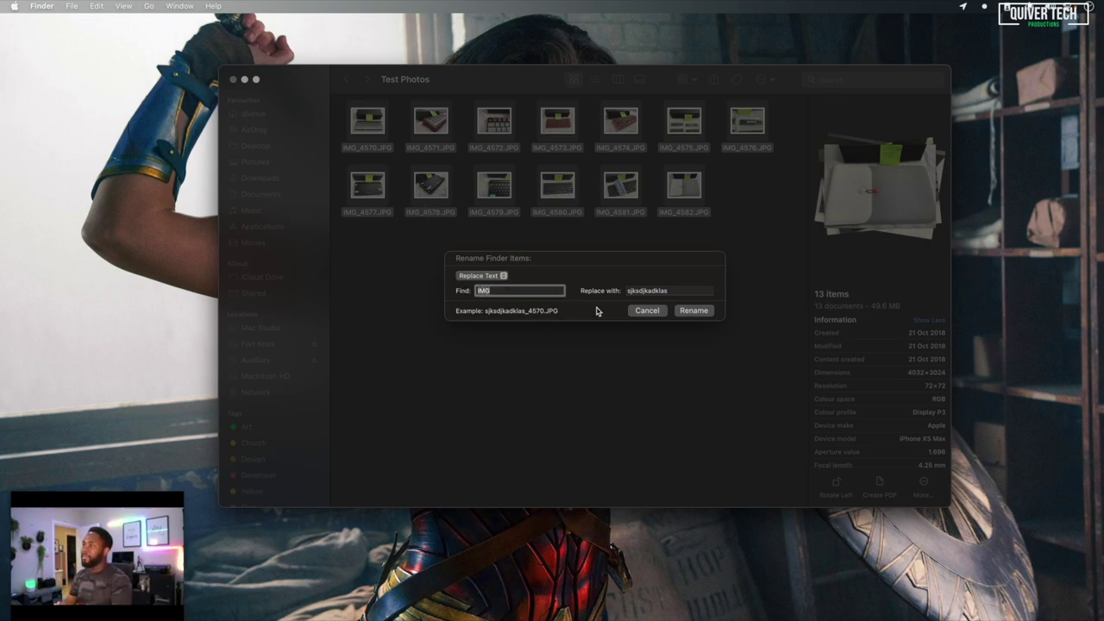
{"action": "left_click_drag", "start_coordinate": [631, 291], "coordinate": [666, 291]}
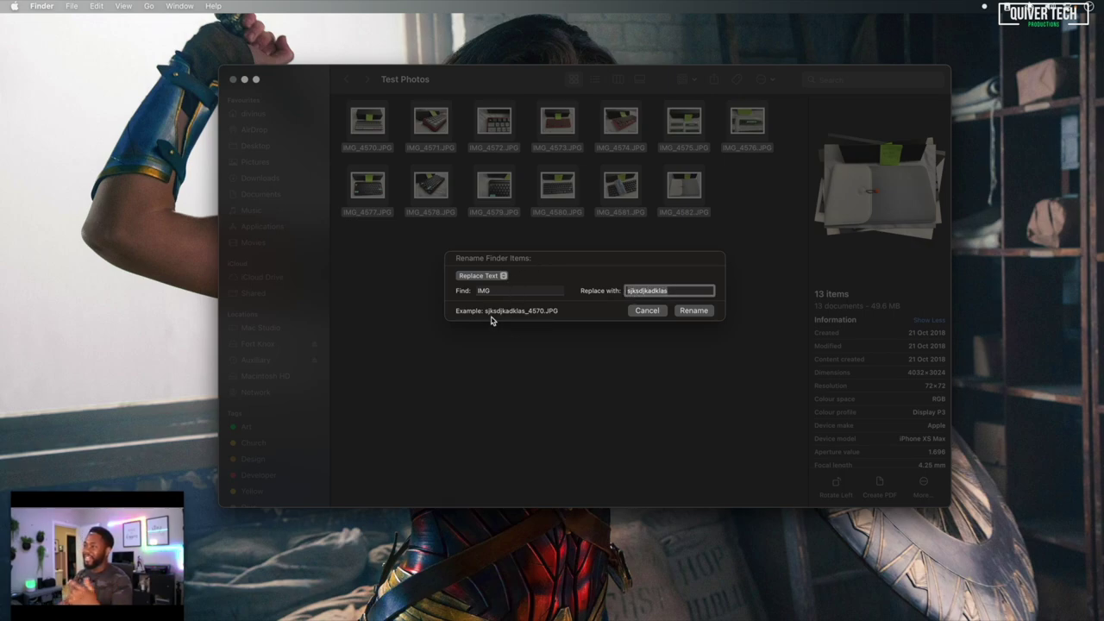
{"action": "left_click_drag", "start_coordinate": [487, 313], "coordinate": [541, 315]}
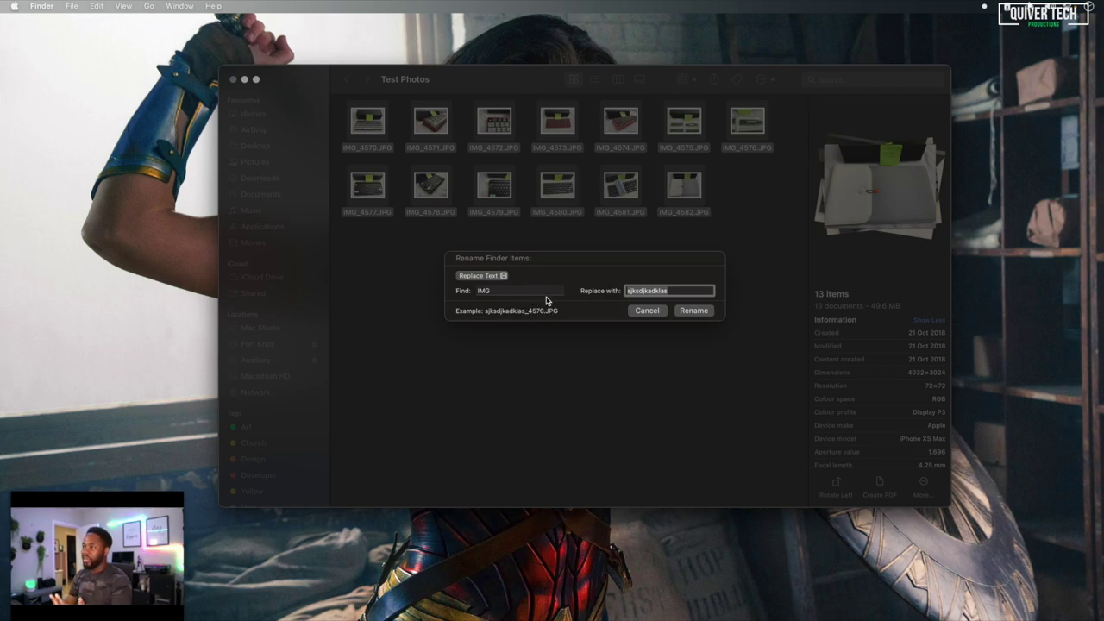
Step: Set the rename to Add Text, adding 'picture' before the name
{"action": "left_click", "coordinate": [489, 276]}
{"action": "left_click", "coordinate": [484, 290]}
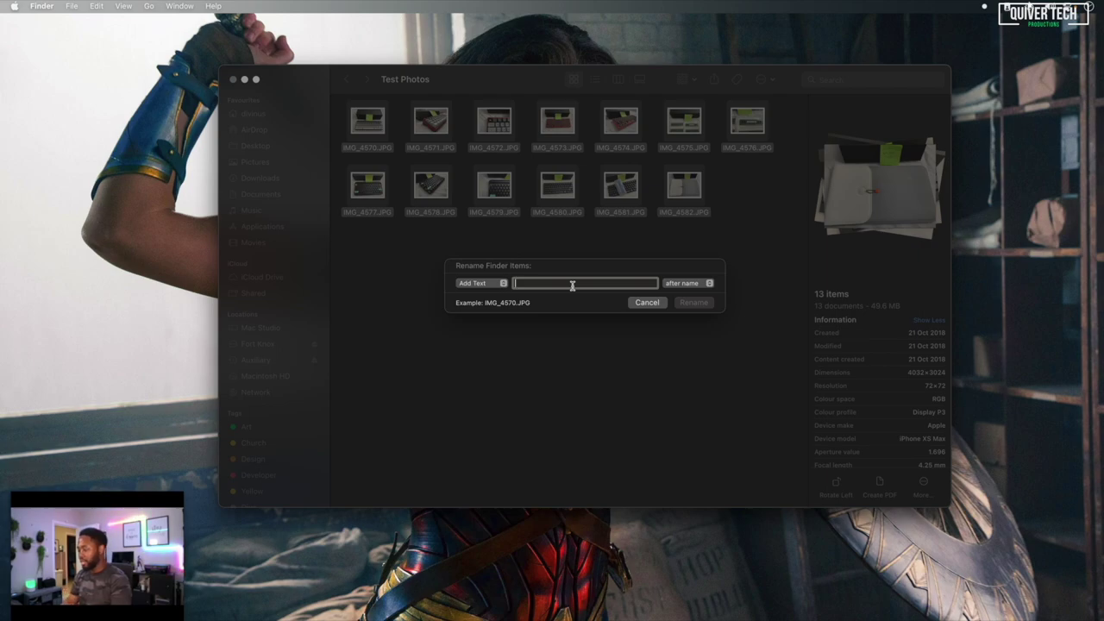
{"action": "type", "text": "picture"}
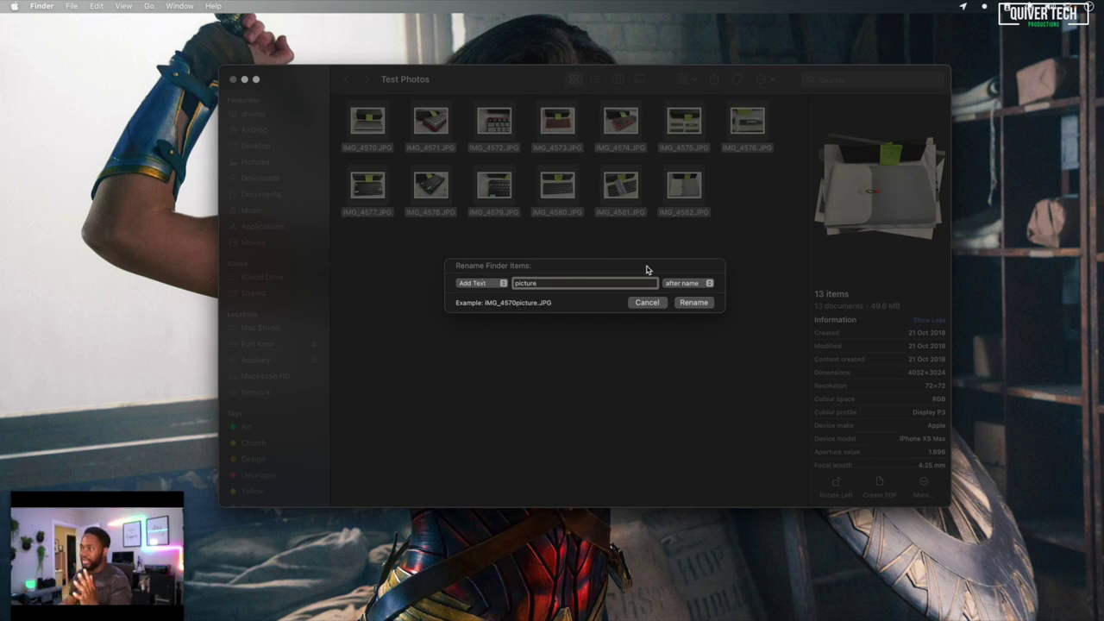
{"action": "left_click", "coordinate": [685, 284]}
{"action": "left_click", "coordinate": [680, 297]}
{"action": "left_click", "coordinate": [472, 284]}
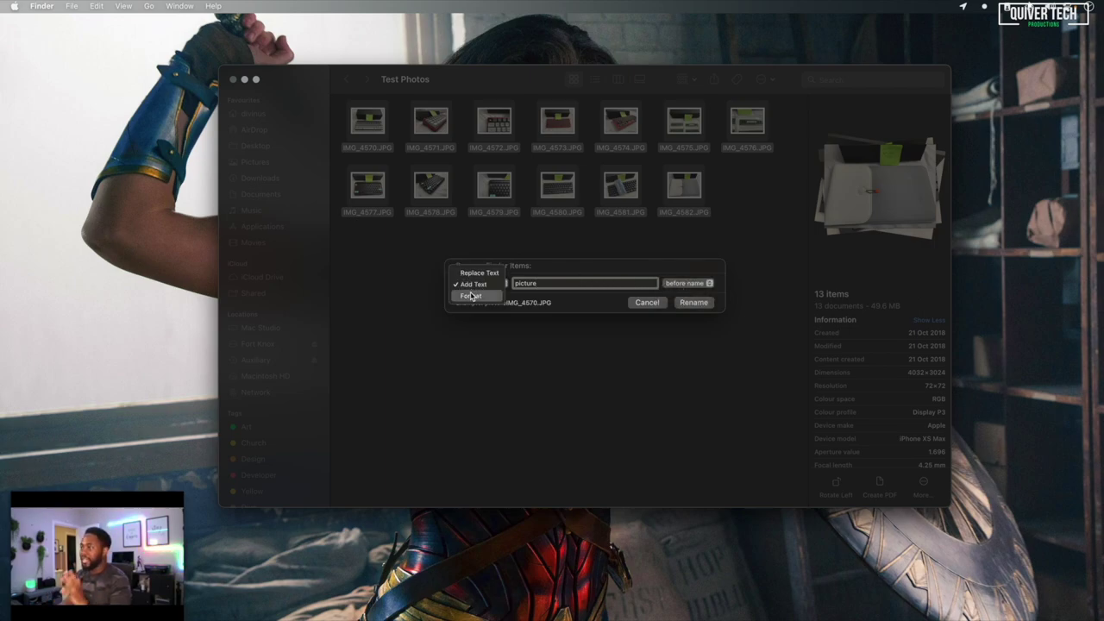
Step: Switch to Format mode using Name and Index, with the number after the name
{"action": "left_click", "coordinate": [471, 296]}
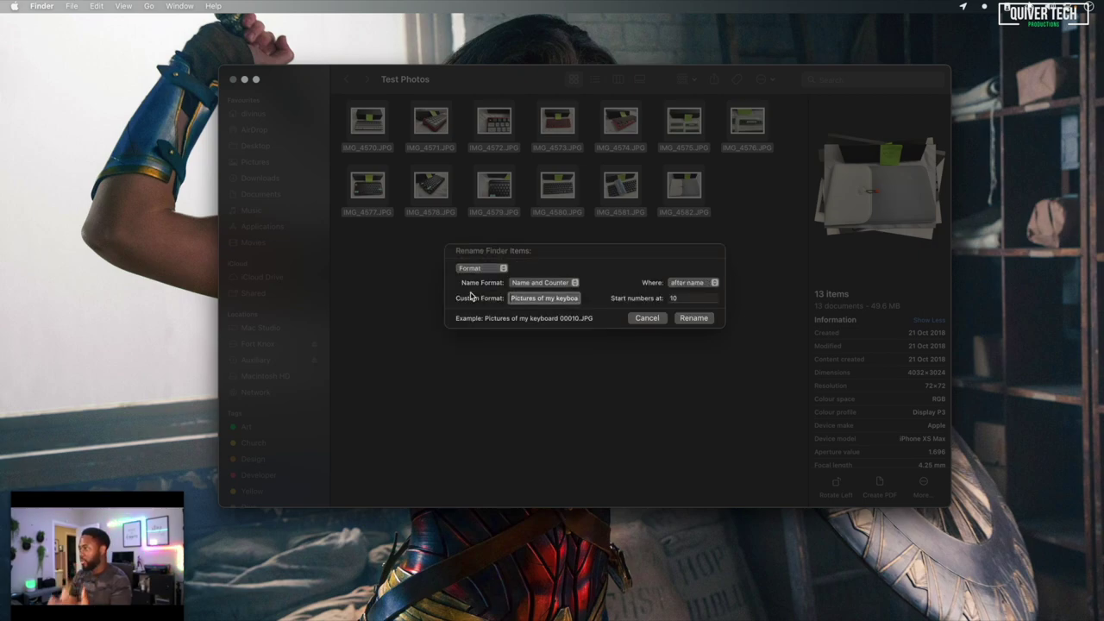
{"action": "left_click", "coordinate": [553, 286]}
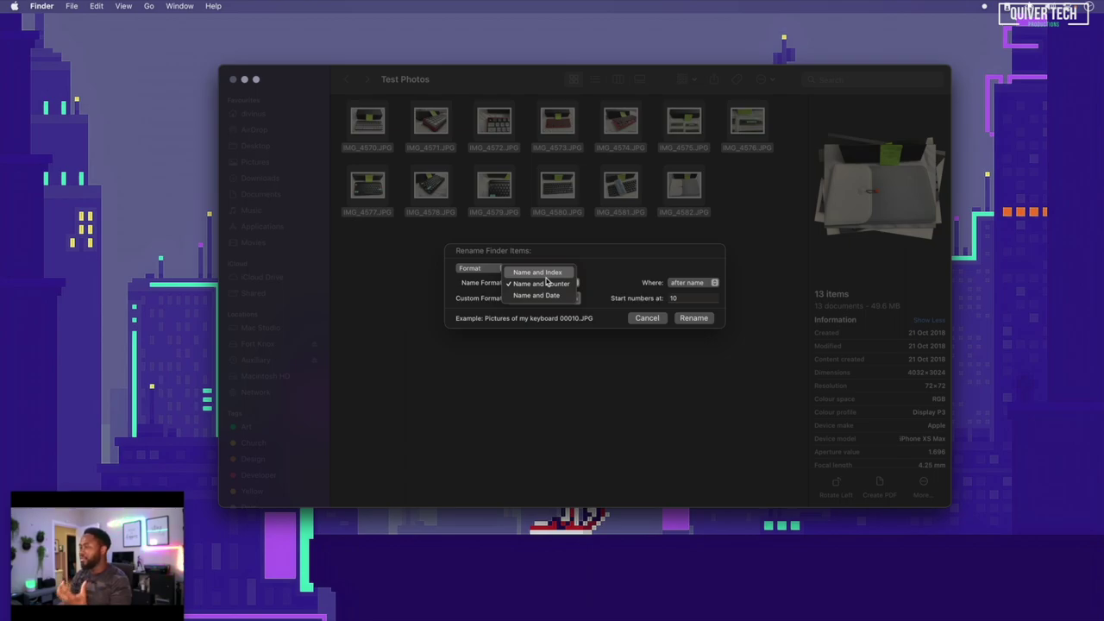
{"action": "left_click", "coordinate": [545, 276]}
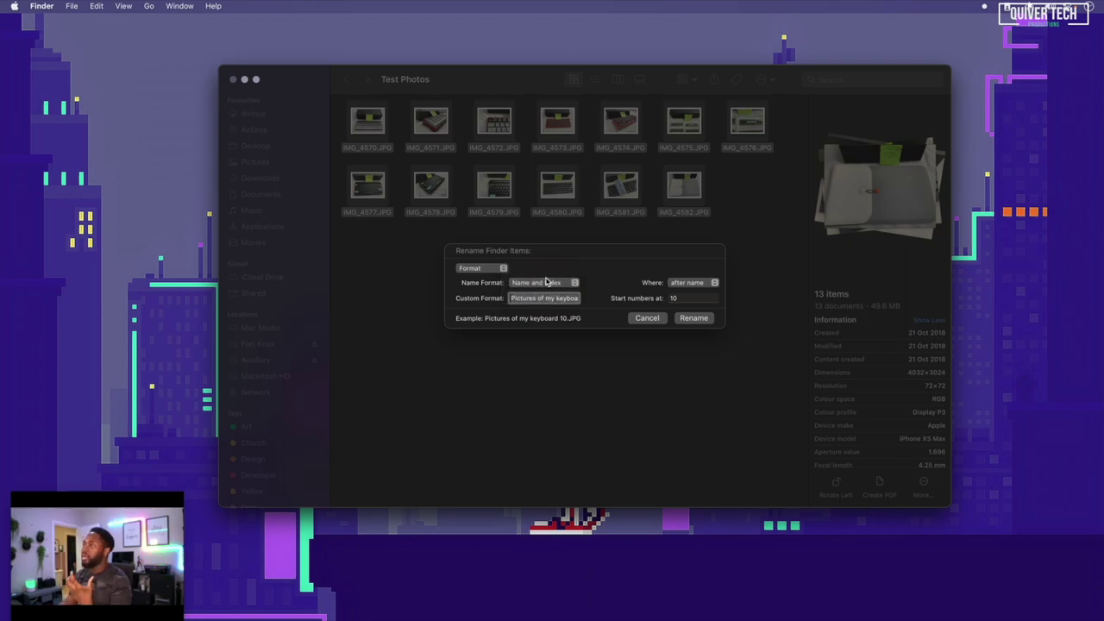
{"action": "left_click", "coordinate": [679, 297]}
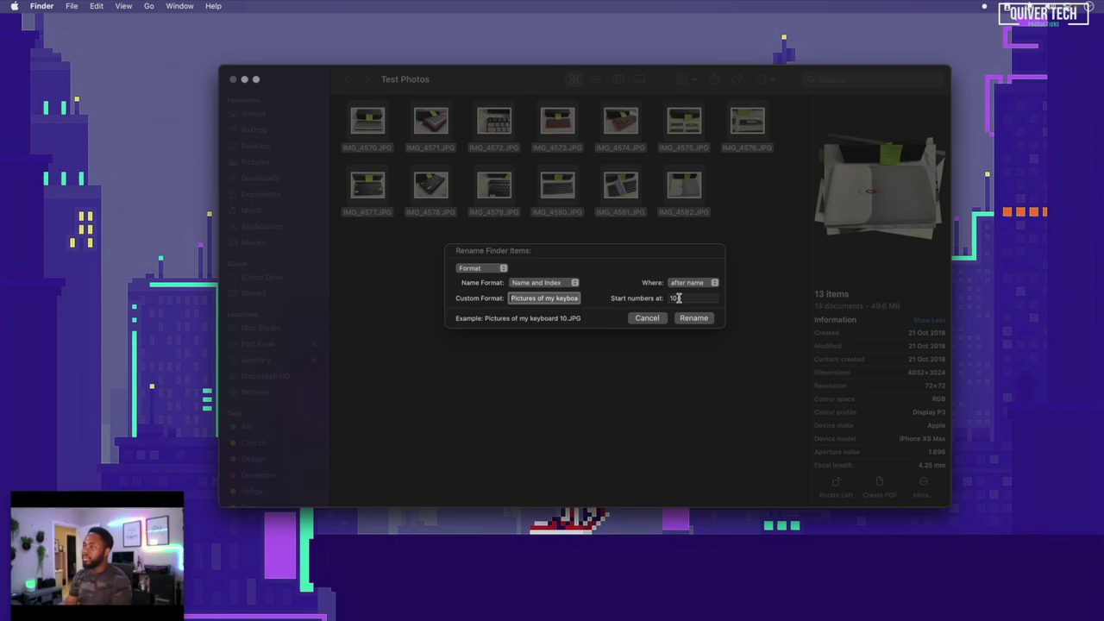
{"action": "left_click", "coordinate": [694, 283]}
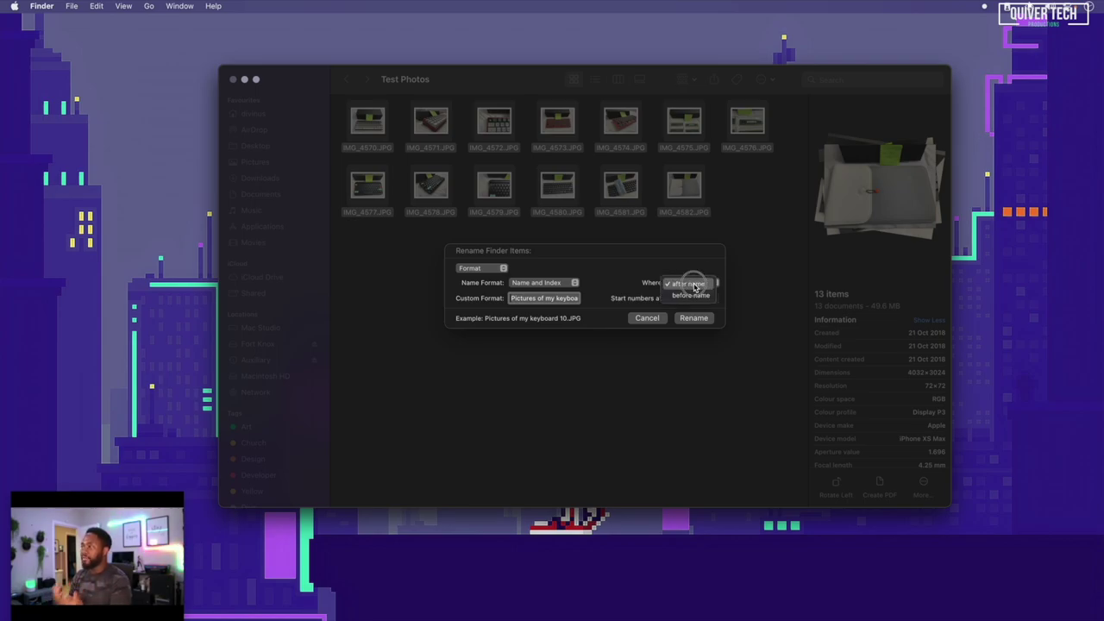
{"action": "left_click", "coordinate": [696, 285]}
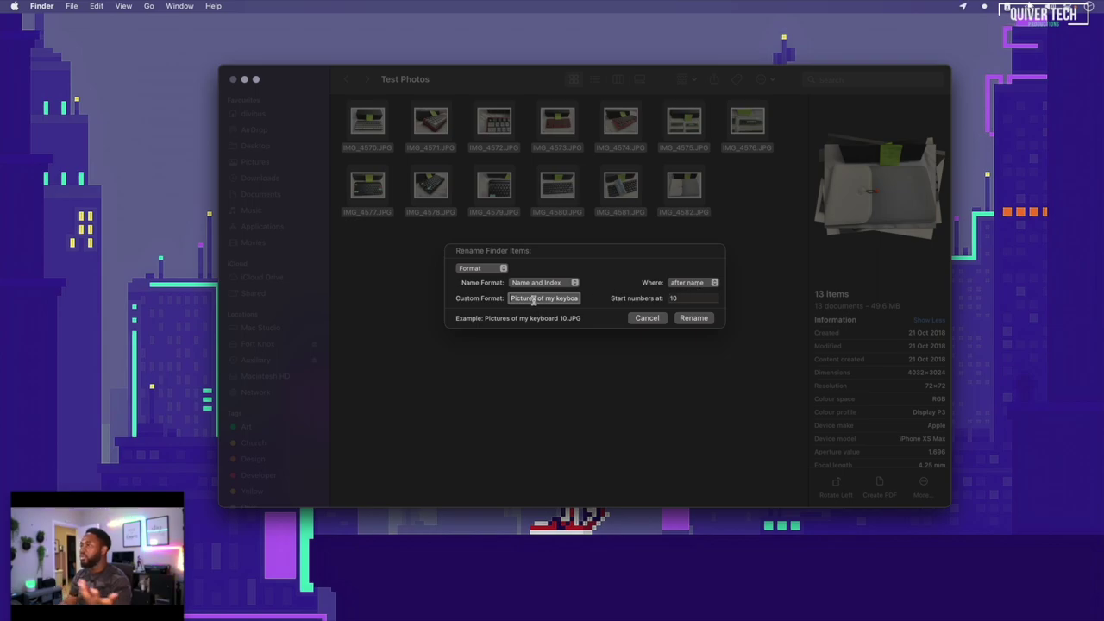
Step: Set the custom name to 'Graduation Photos', start numbering at 1, and apply the rename
{"action": "triple_click", "coordinate": [530, 299]}
{"action": "key", "text": "BackSpace"}
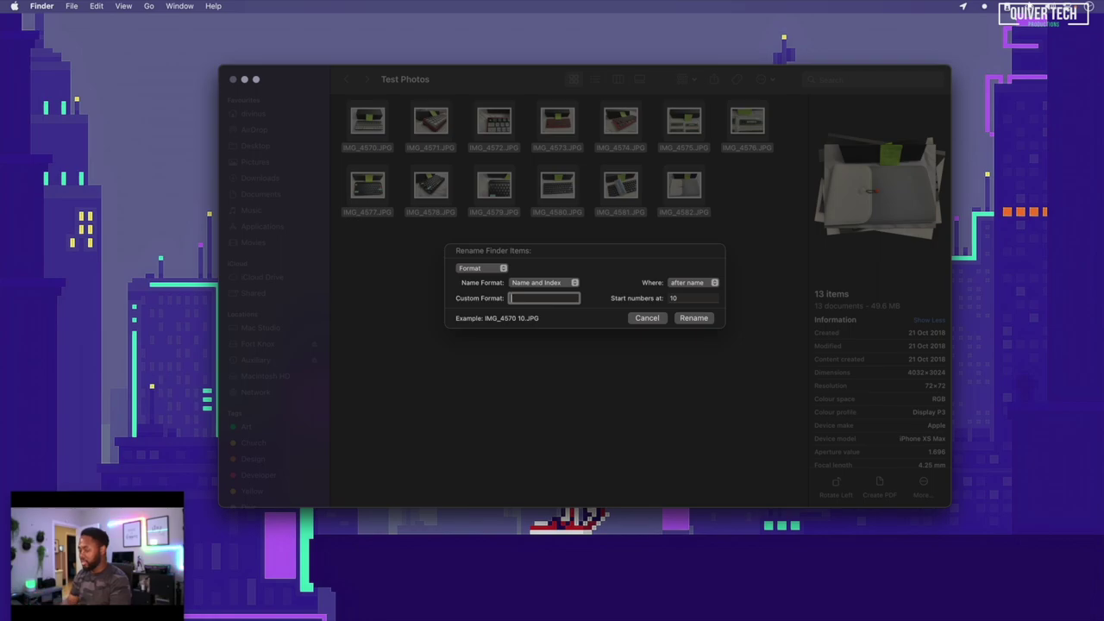
{"action": "type", "text": "Graduat"}
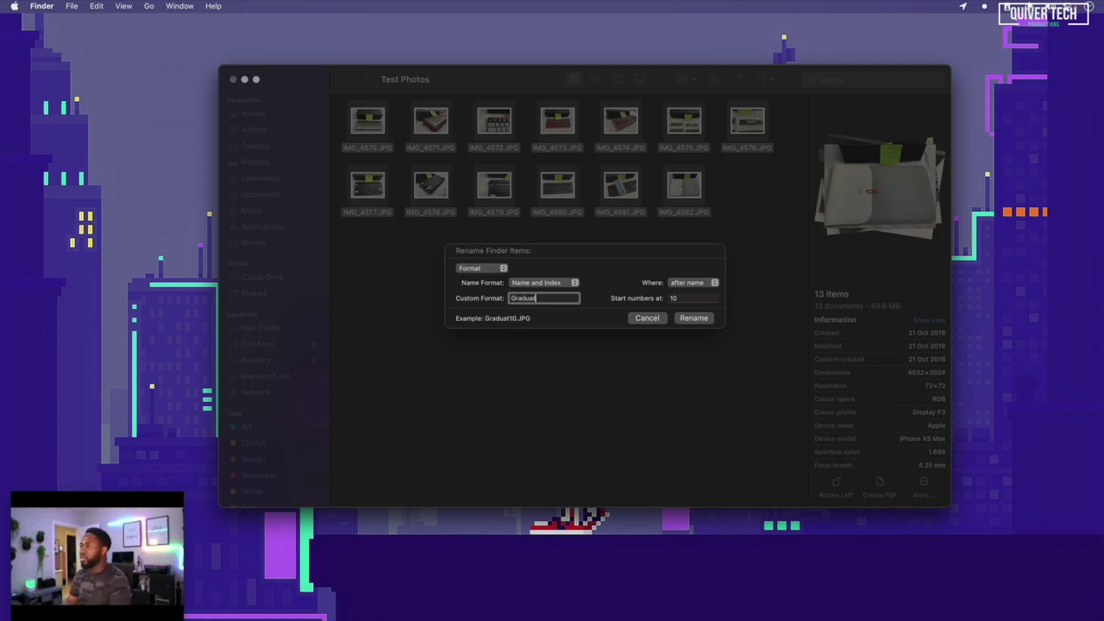
{"action": "type", "text": "ion Photos"}
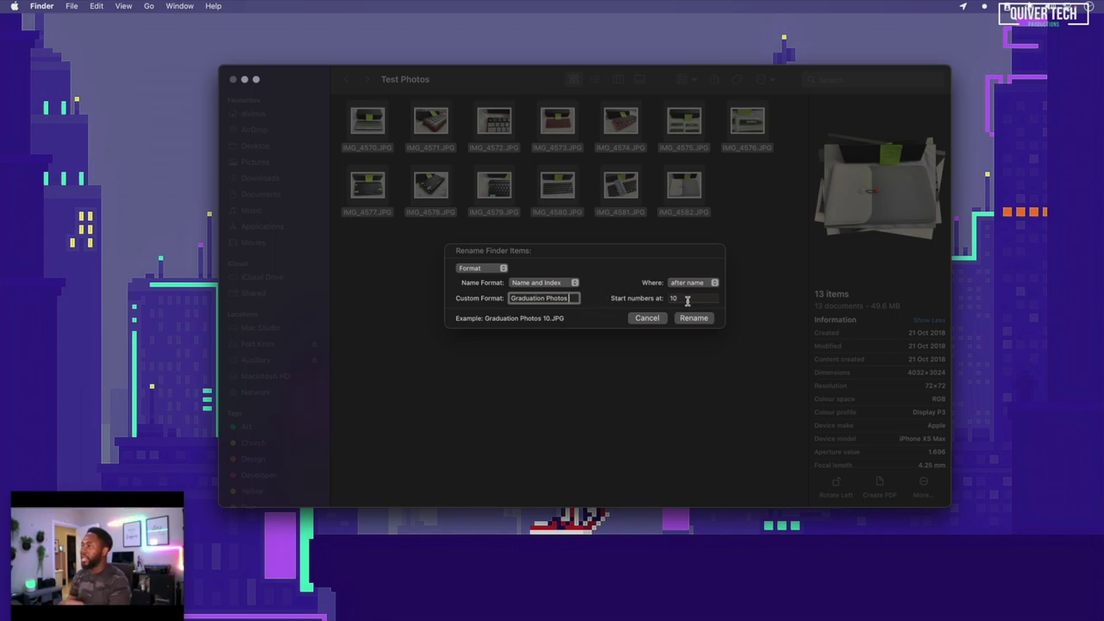
{"action": "left_click_drag", "start_coordinate": [688, 298], "coordinate": [667, 301]}
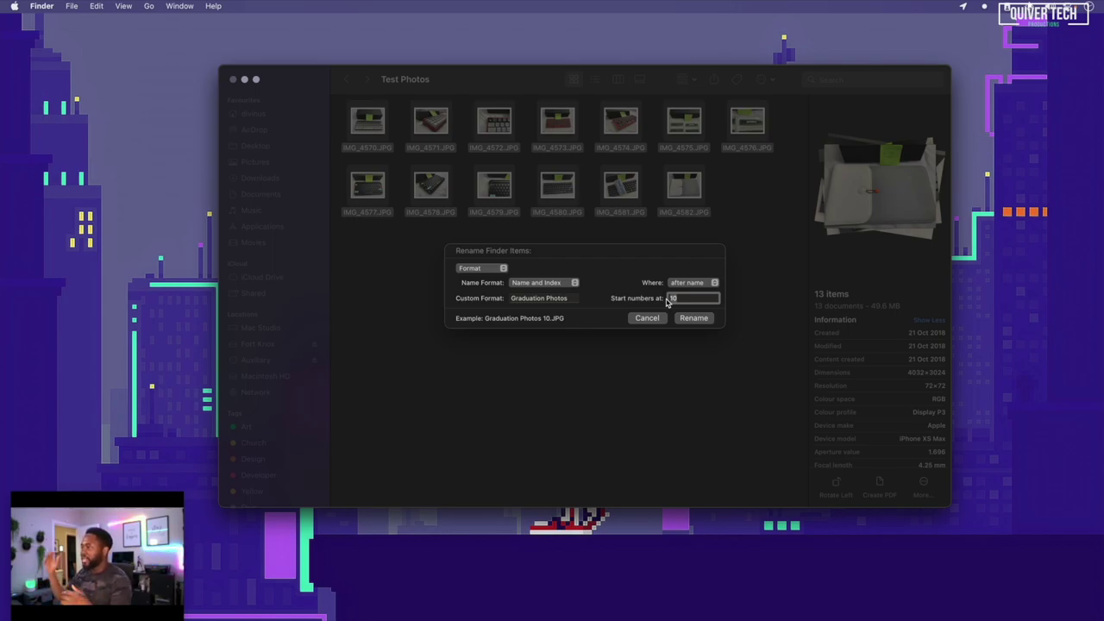
{"action": "type", "text": "1"}
{"action": "left_click", "coordinate": [683, 319]}
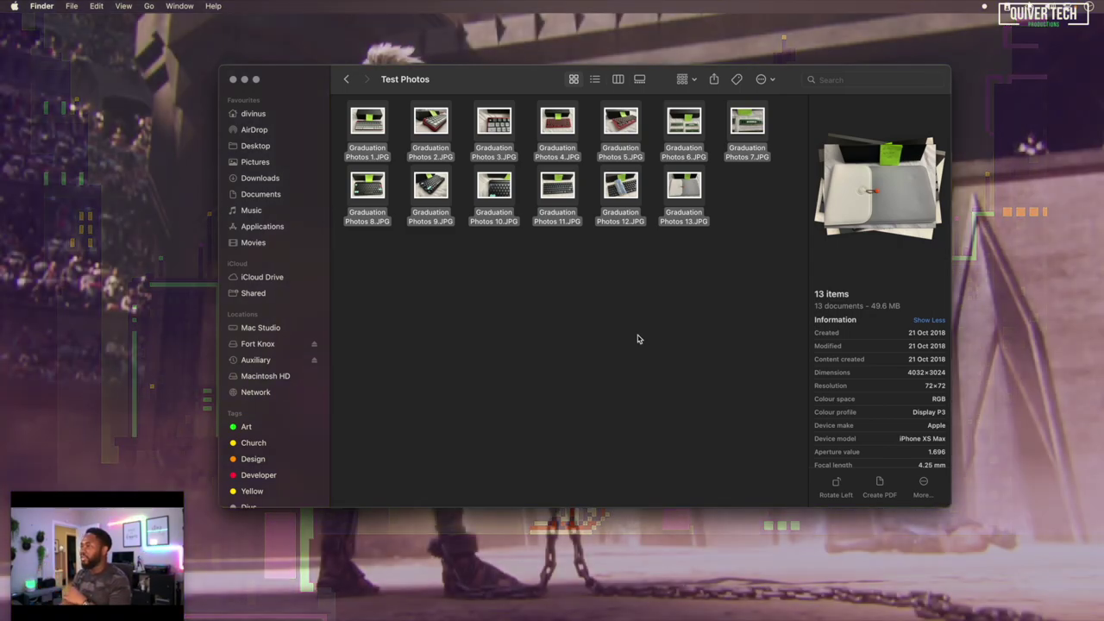
Step: Deselect the photos and select only Graduation Photos 1.JPG
{"action": "left_click", "coordinate": [516, 360]}
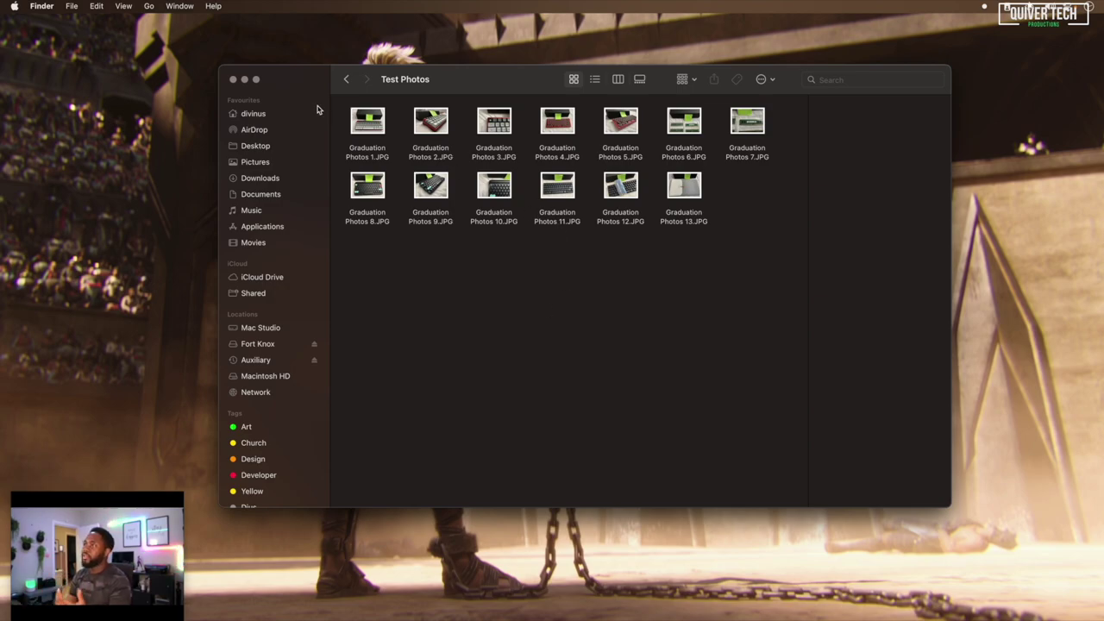
{"action": "left_click", "coordinate": [359, 127]}
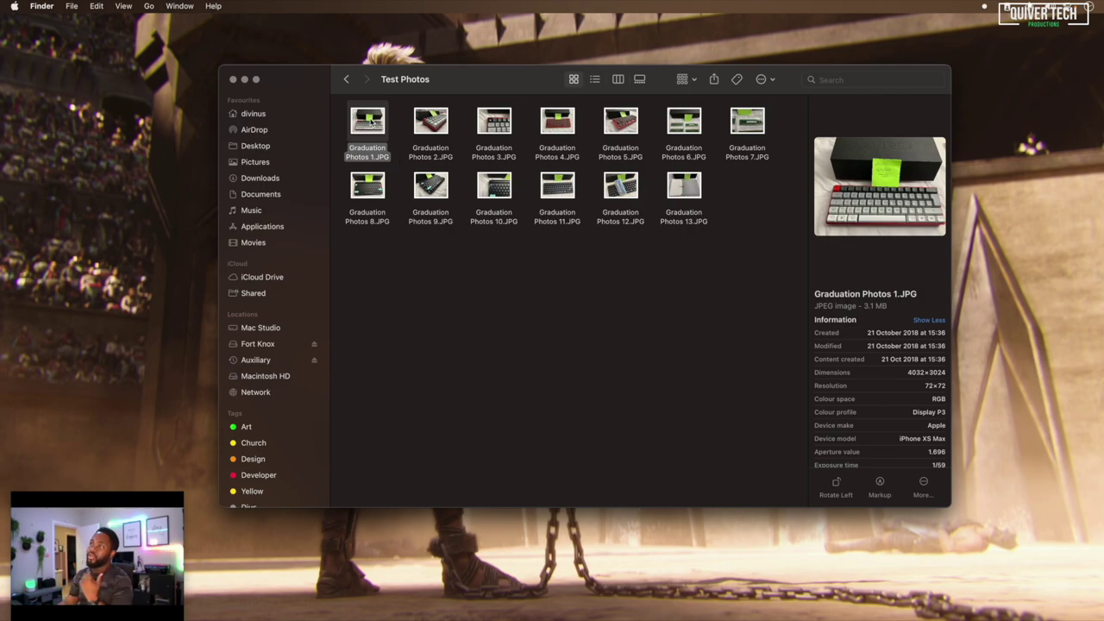
Step: Tick Locked for Graduation Photos 1.JPG in its Get Info panel, then close the panel
{"action": "right_click", "coordinate": [369, 118]}
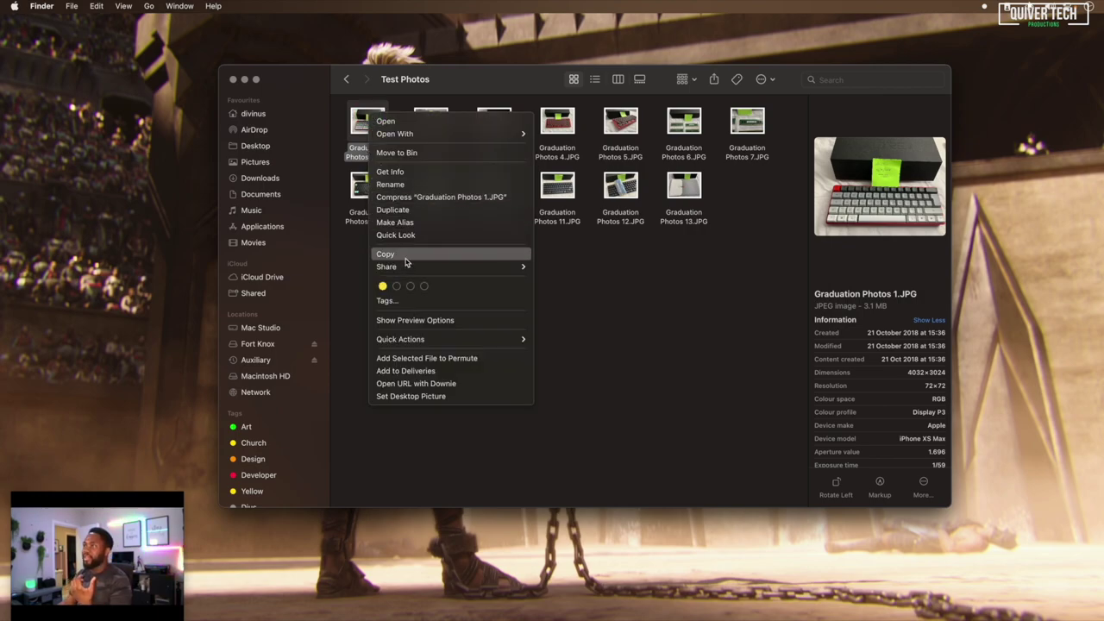
{"action": "left_click", "coordinate": [398, 171]}
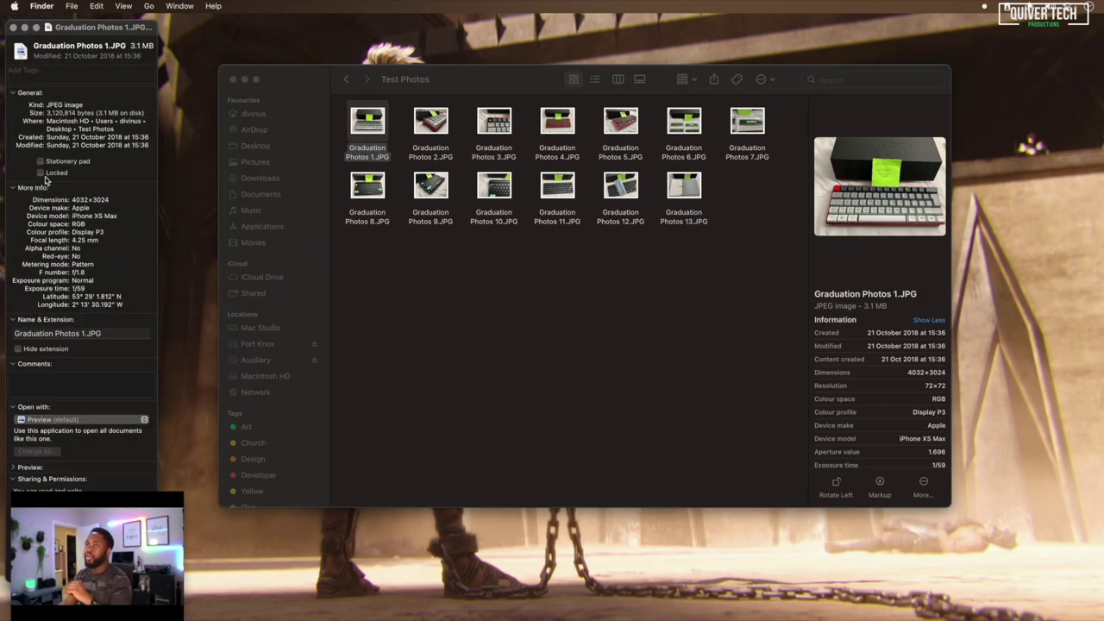
{"action": "left_click", "coordinate": [40, 172]}
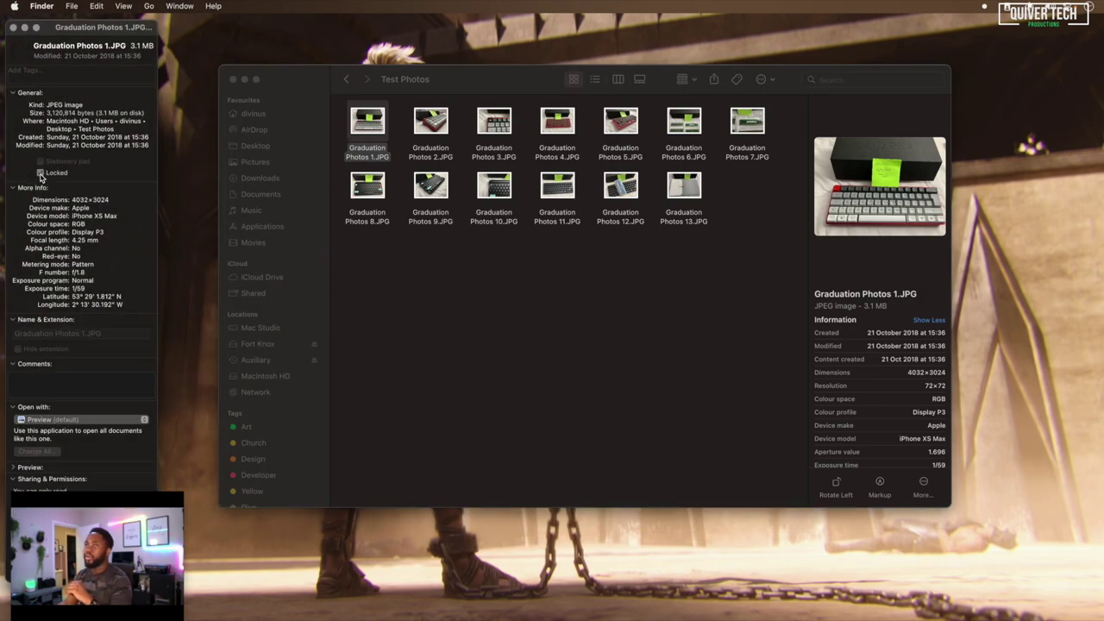
{"action": "left_click", "coordinate": [13, 27]}
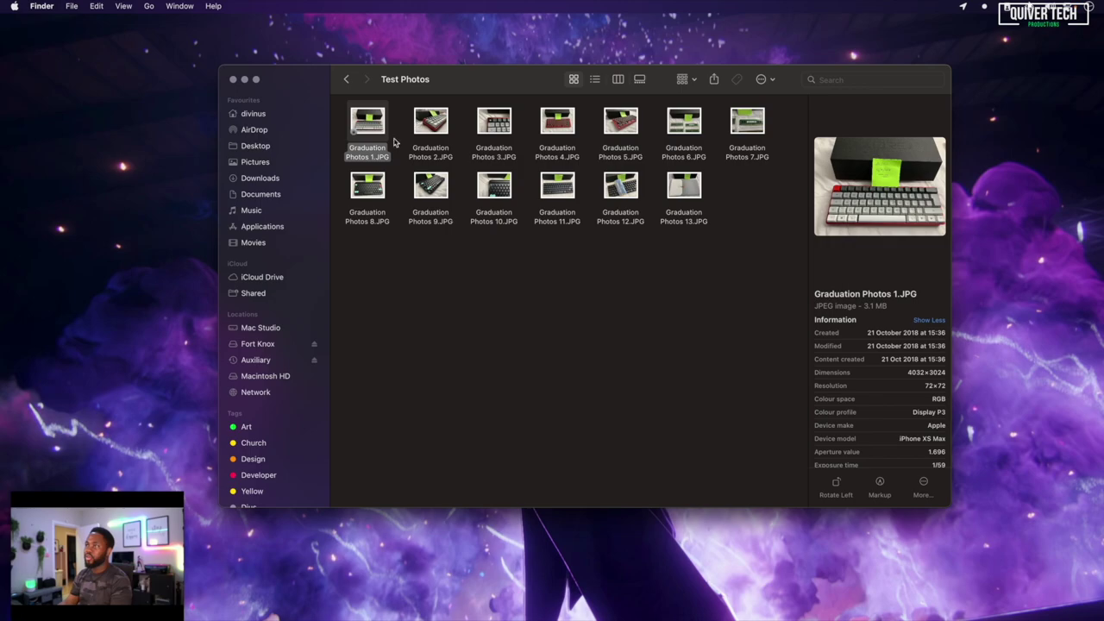
Step: Move Graduation Photos 2.JPG to the Bin
{"action": "left_click", "coordinate": [424, 127]}
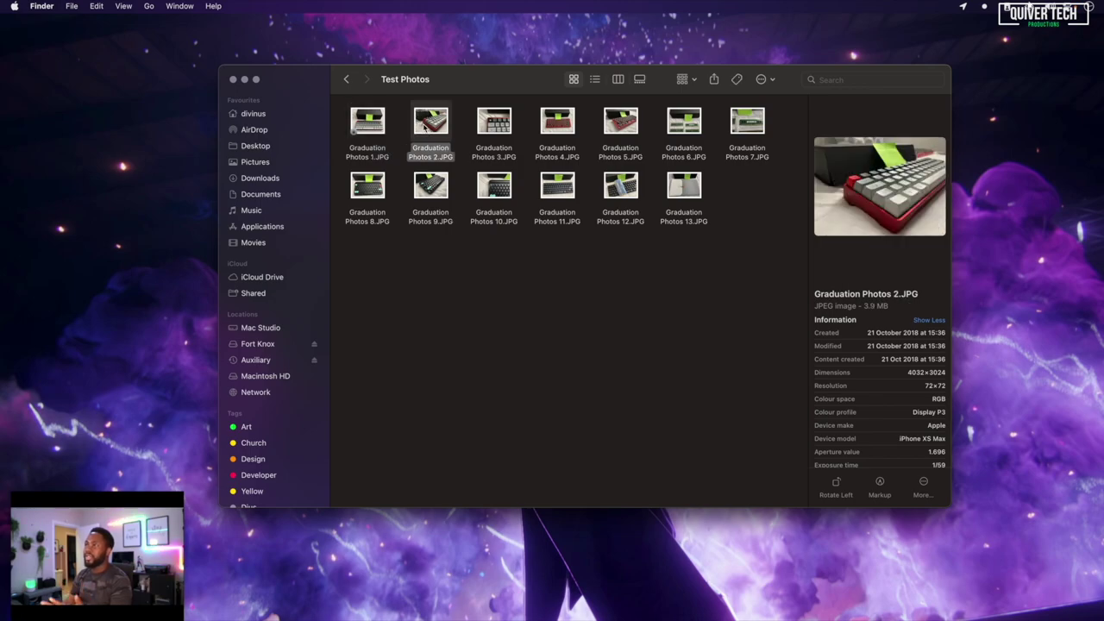
{"action": "right_click", "coordinate": [427, 126]}
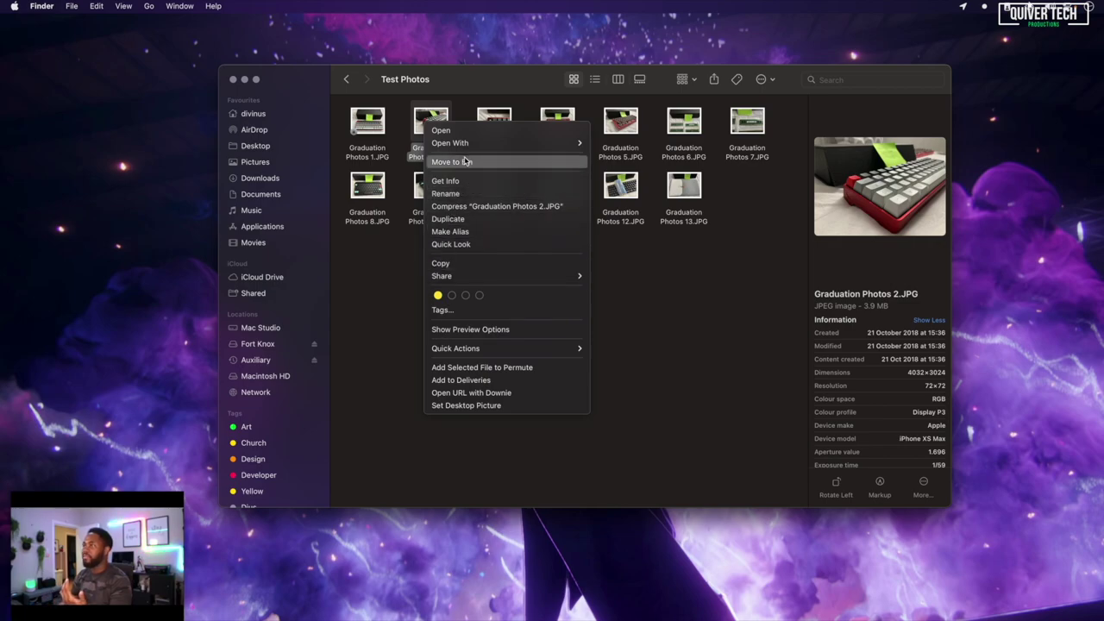
{"action": "left_click", "coordinate": [452, 162]}
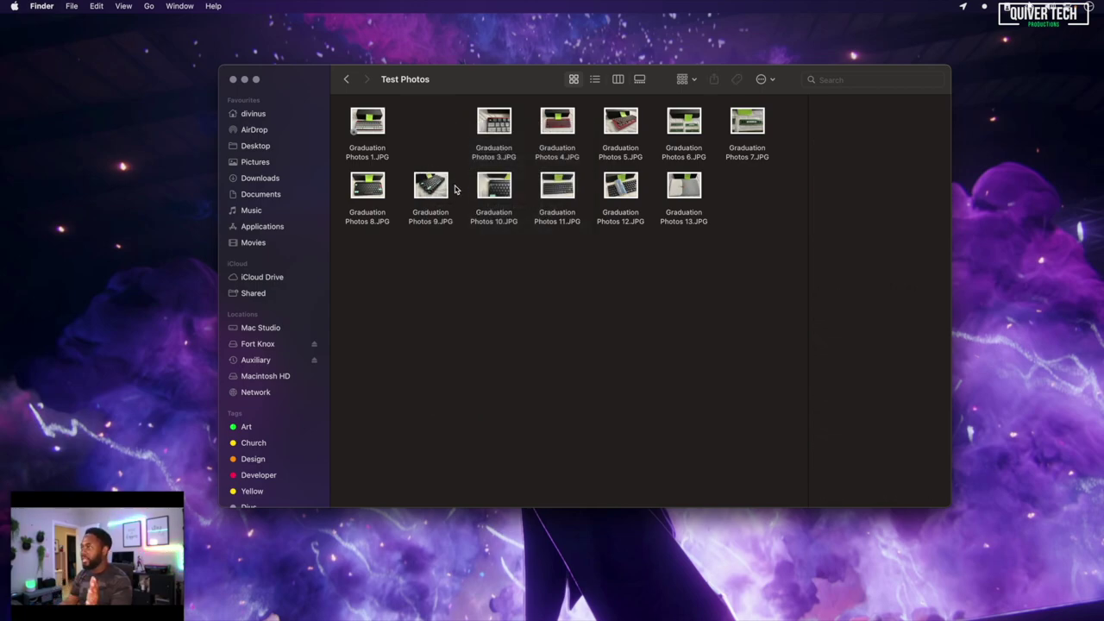
Step: Try binning the locked Graduation Photos 1.JPG and choose Stop at the locked-file warning
{"action": "right_click", "coordinate": [376, 128]}
{"action": "left_click", "coordinate": [364, 138]}
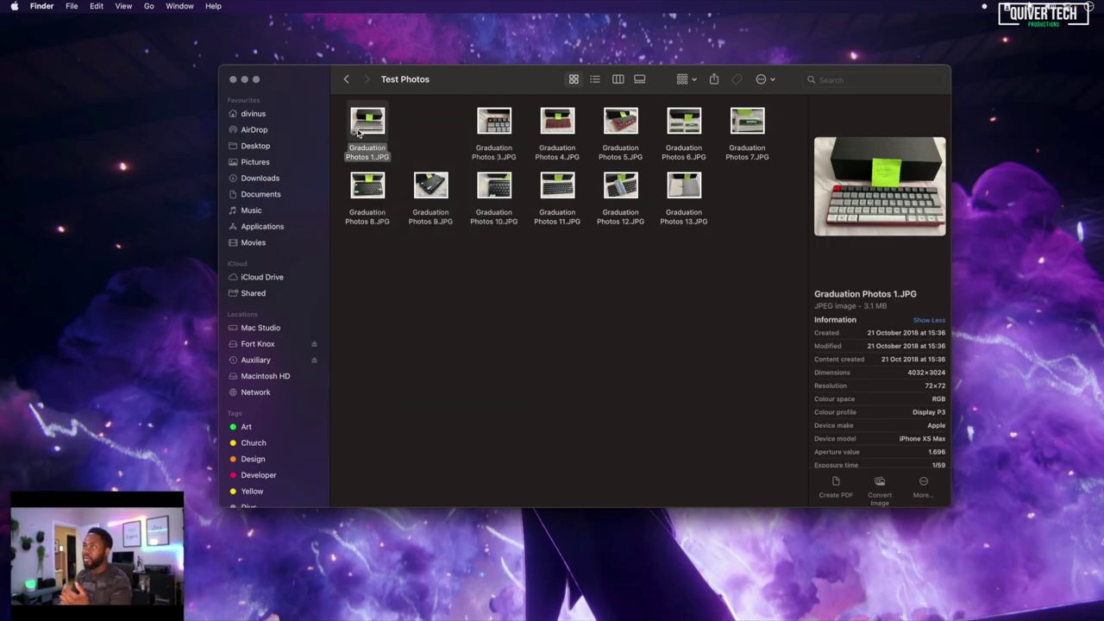
{"action": "right_click", "coordinate": [367, 131]}
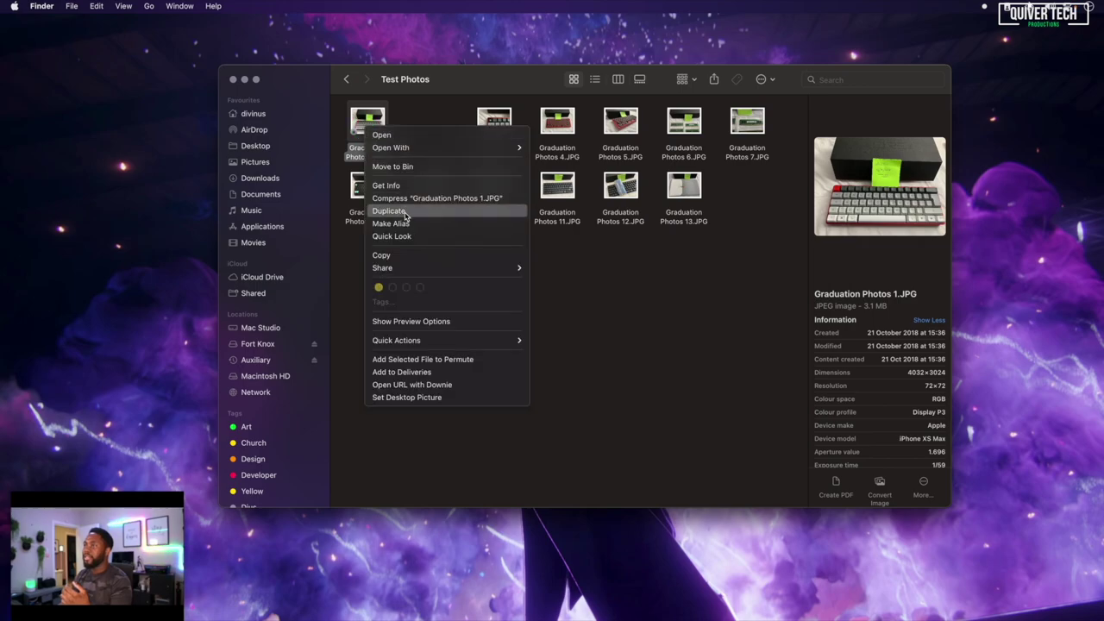
{"action": "left_click", "coordinate": [401, 165]}
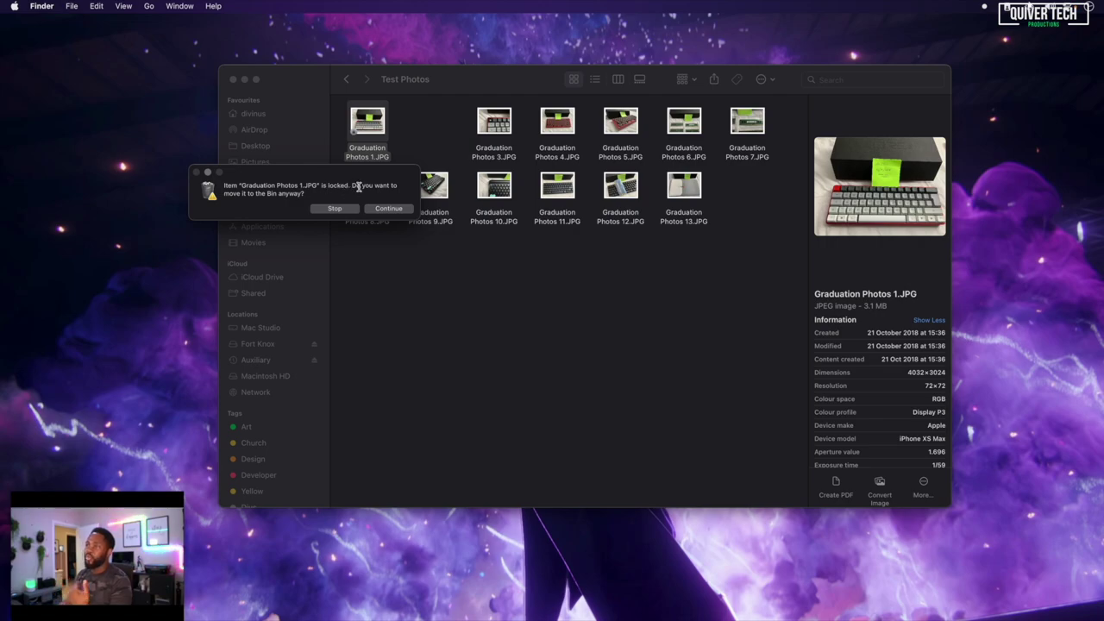
{"action": "left_click", "coordinate": [334, 208]}
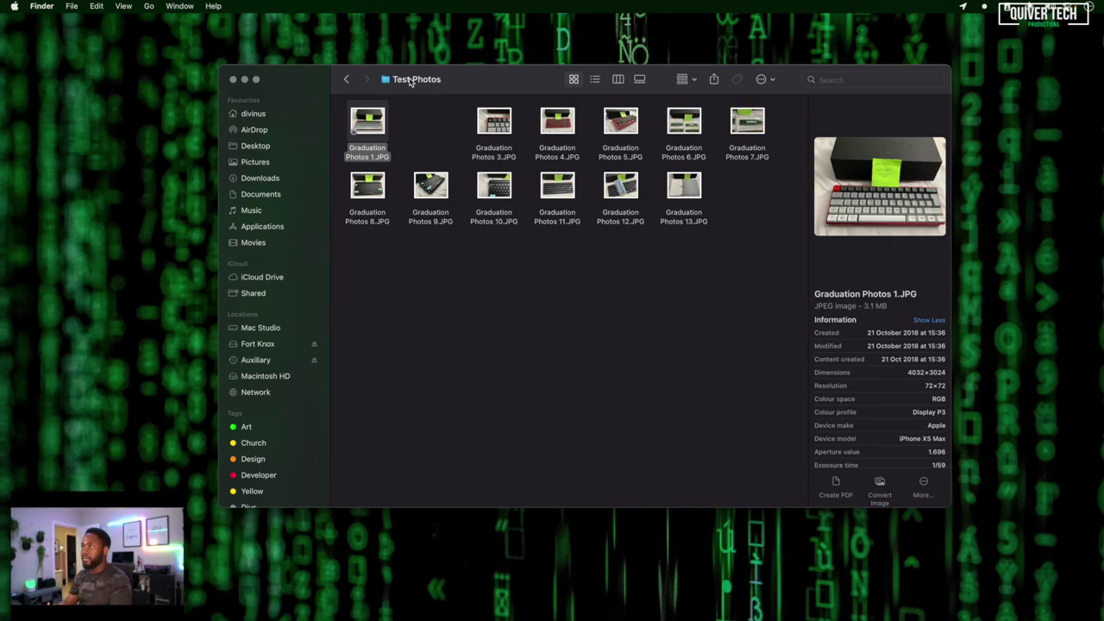
Step: Check Test Photos' enclosing folders from the title, then turn on View > Show Path Bar
{"action": "left_click", "coordinate": [411, 81], "text": "super"}
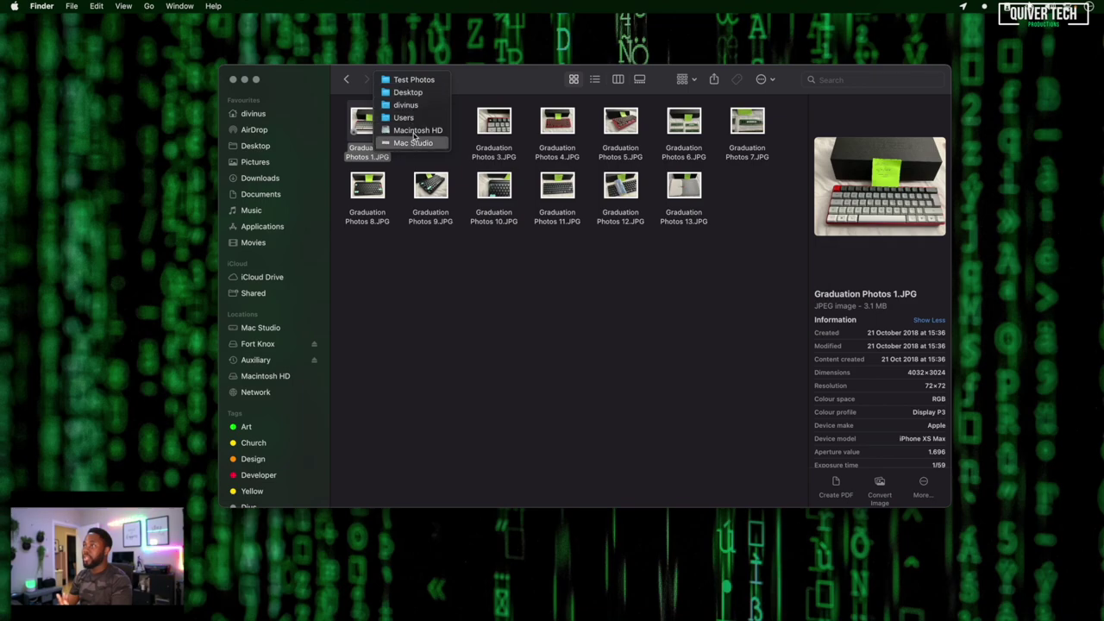
{"action": "left_click", "coordinate": [466, 80]}
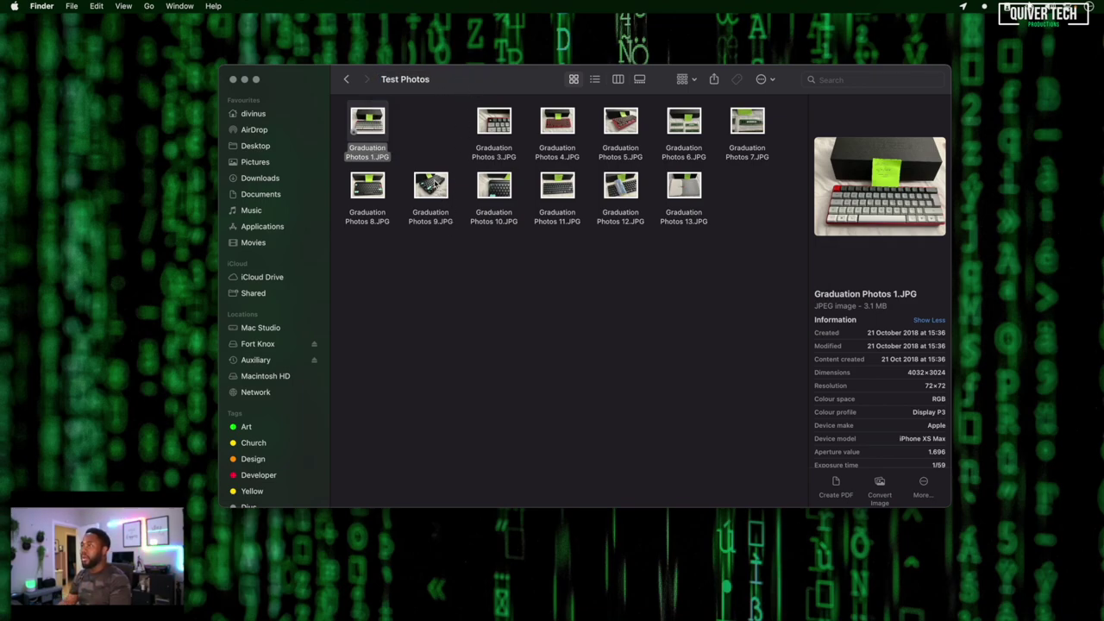
{"action": "left_click", "coordinate": [129, 8]}
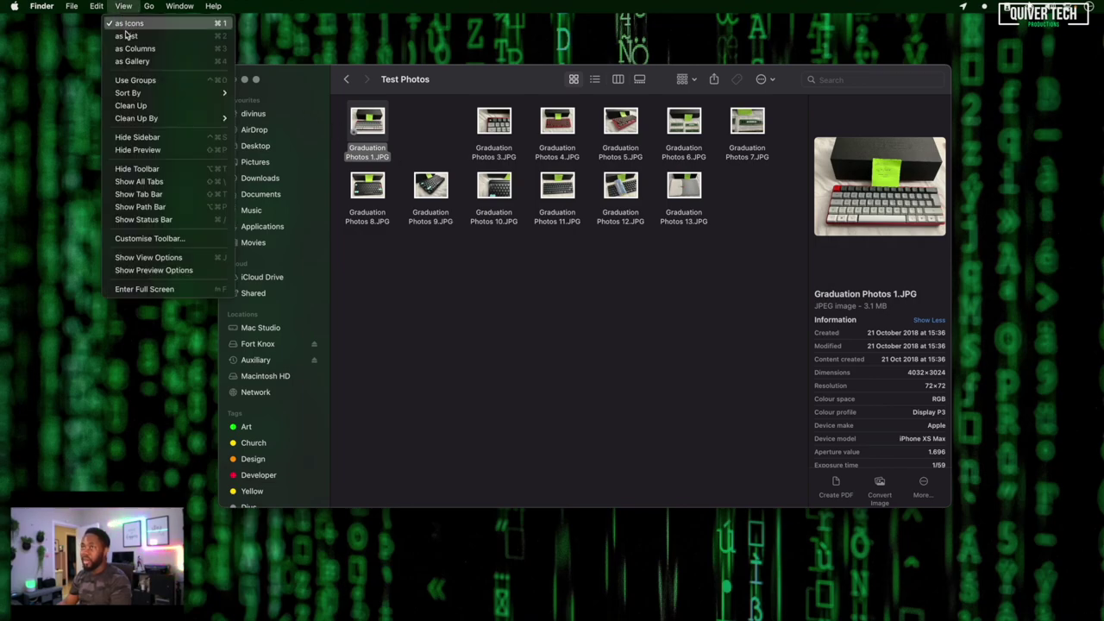
{"action": "left_click", "coordinate": [151, 207]}
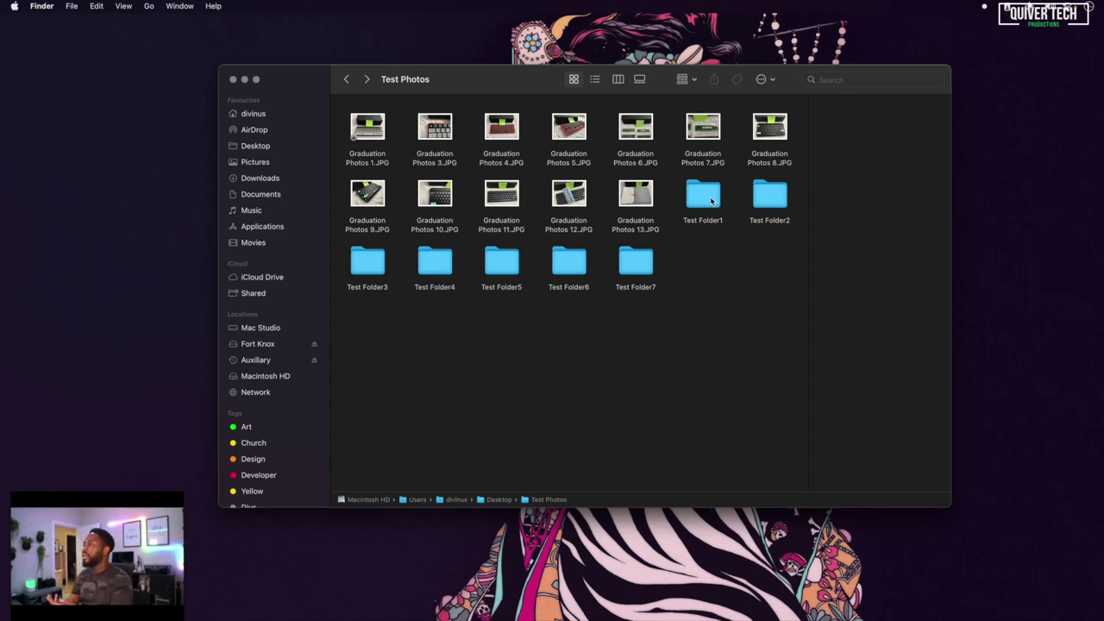
Step: Open Test Folder1 in a new tab, close that tab, then reopen Test Folder1 in a tab
{"action": "right_click", "coordinate": [711, 201]}
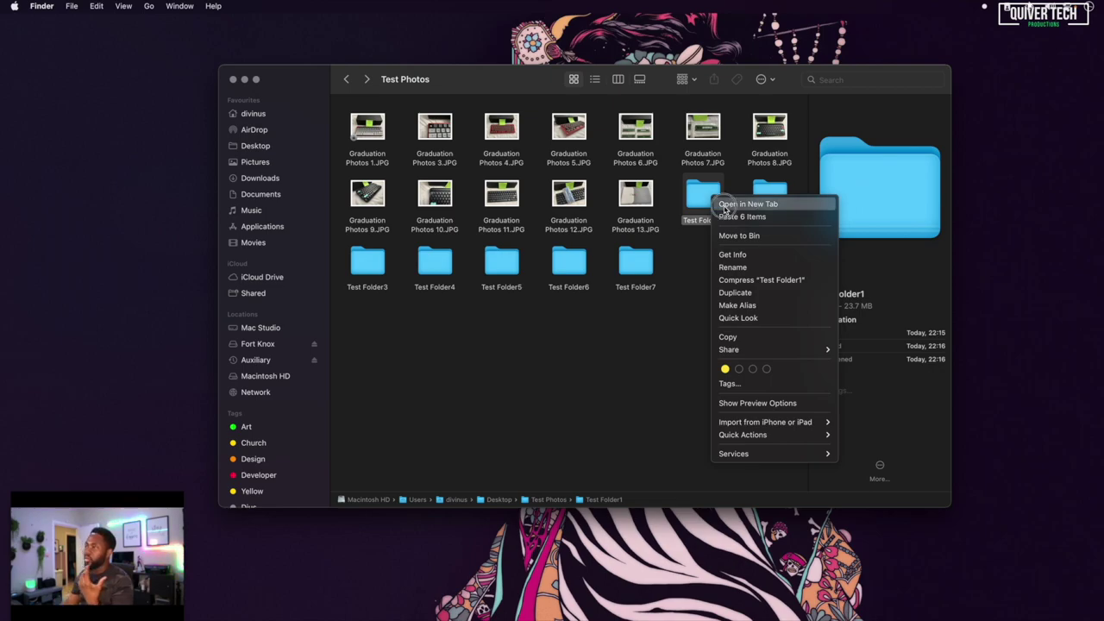
{"action": "left_click", "coordinate": [724, 205]}
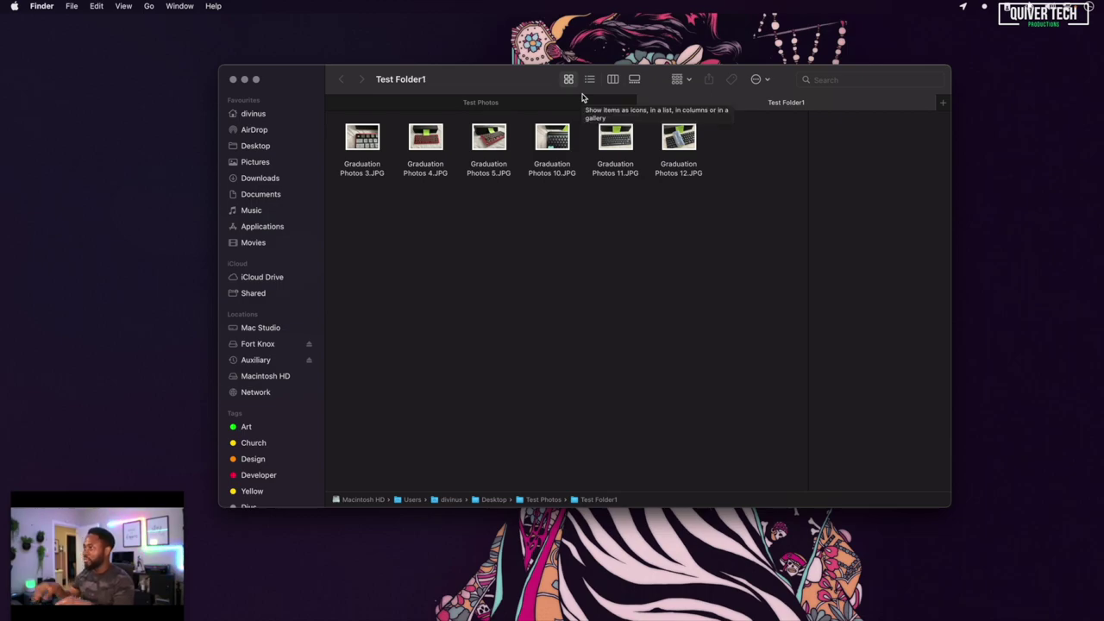
{"action": "left_click", "coordinate": [578, 101]}
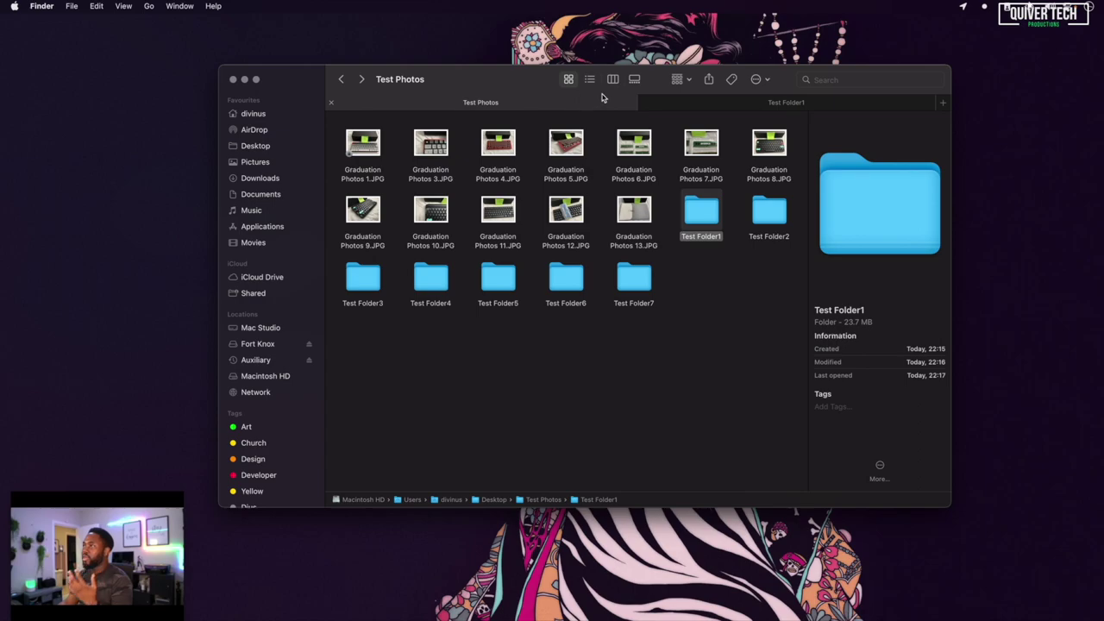
{"action": "left_click", "coordinate": [646, 102]}
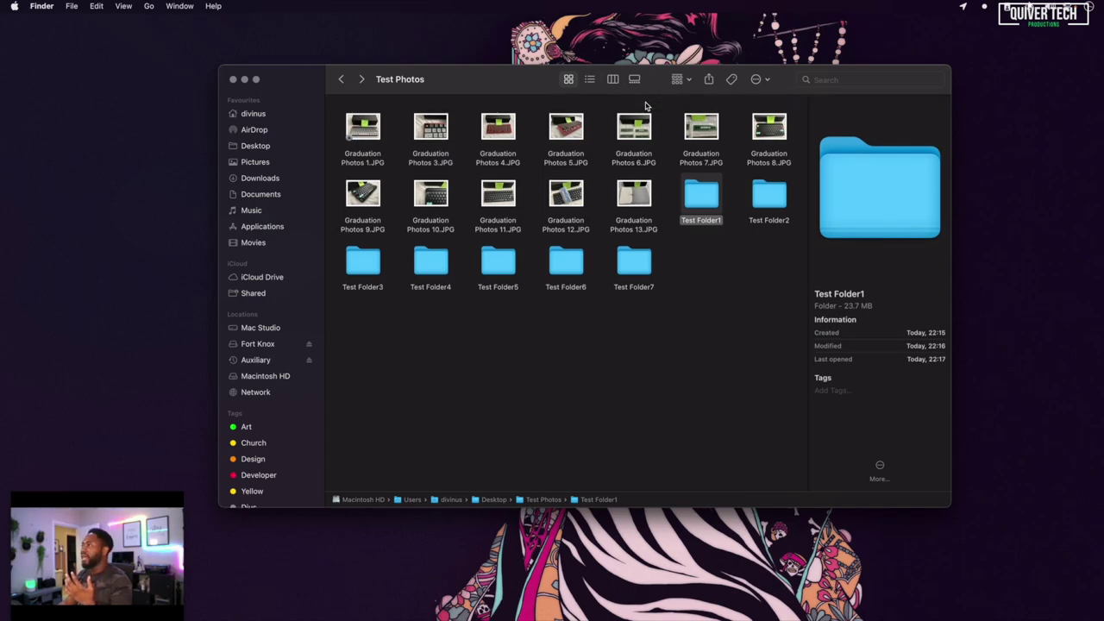
{"action": "double_click", "coordinate": [711, 200], "text": "super"}
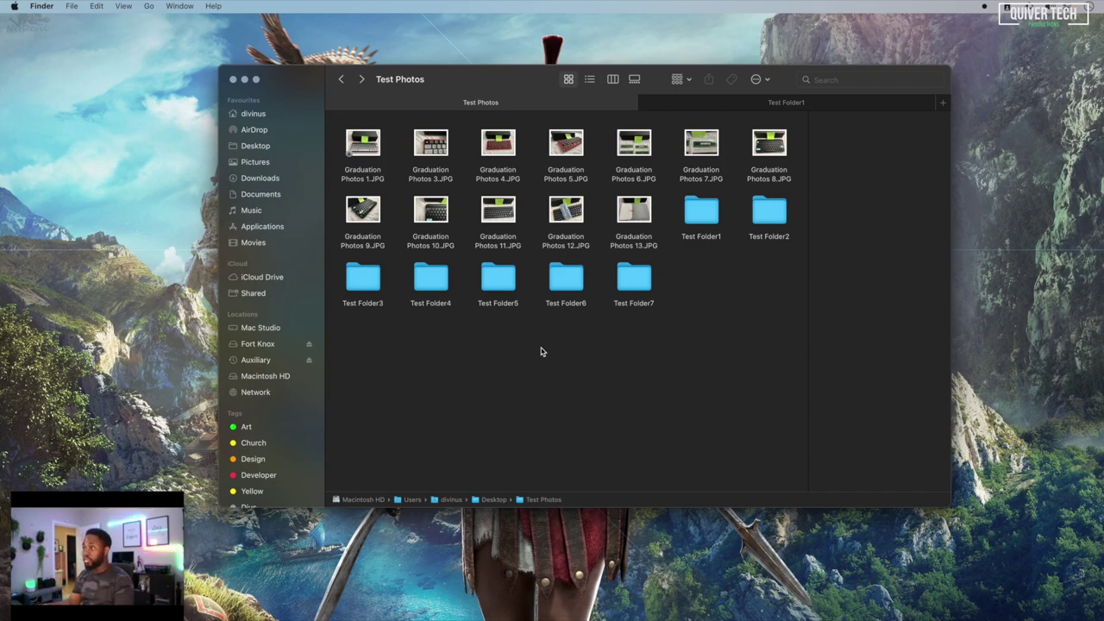
Step: Show hidden files like $RECYCLE.BIN and desktop.ini with Cmd+Shift+Period
{"action": "key", "text": "super+shift+period"}
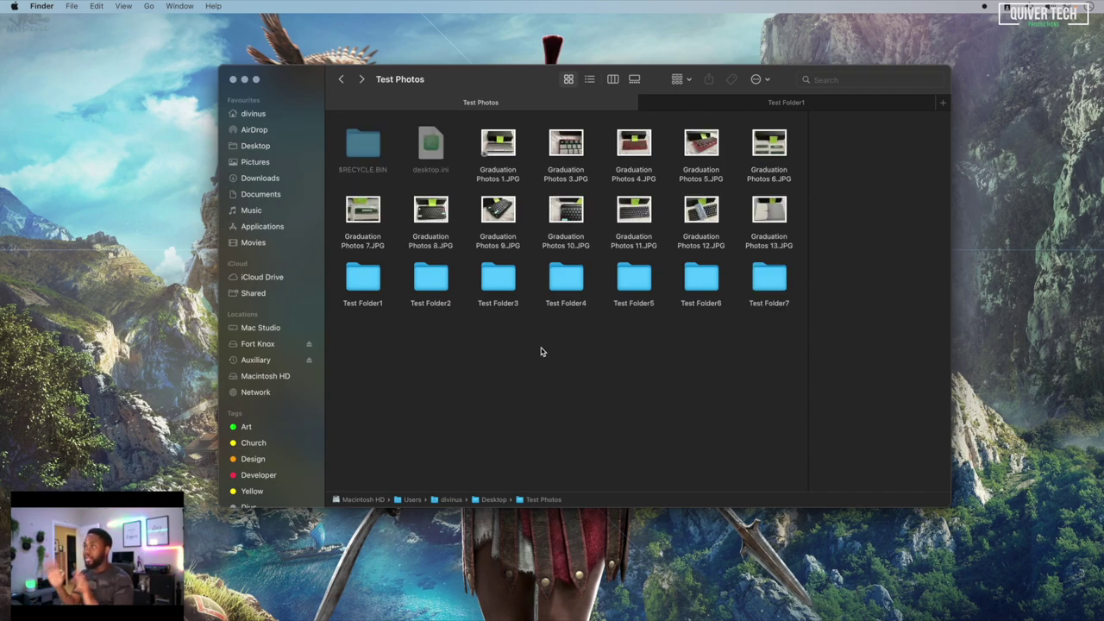